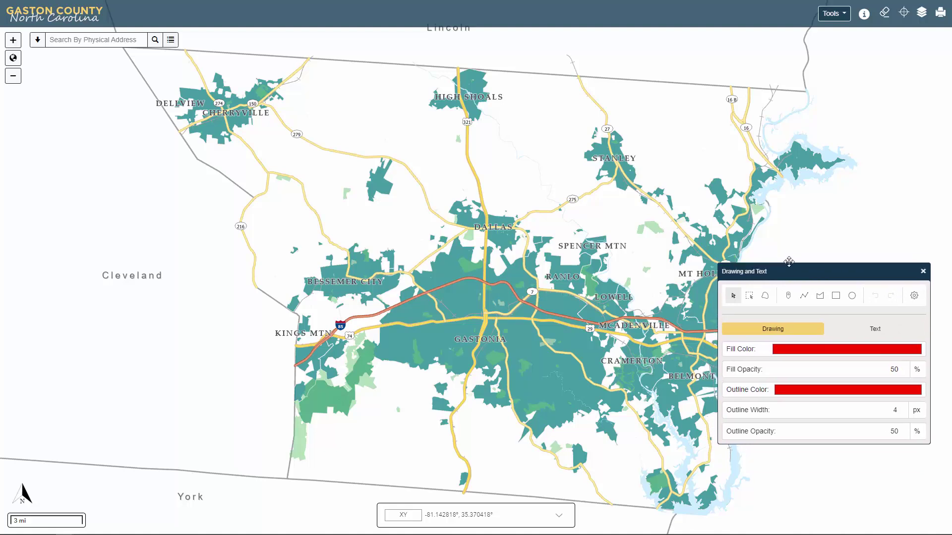
- Zoom the map in to the downtown Gastonia blocks around W Main Ave and W Franklin Blvd
scroll(485, 317, up, 5)
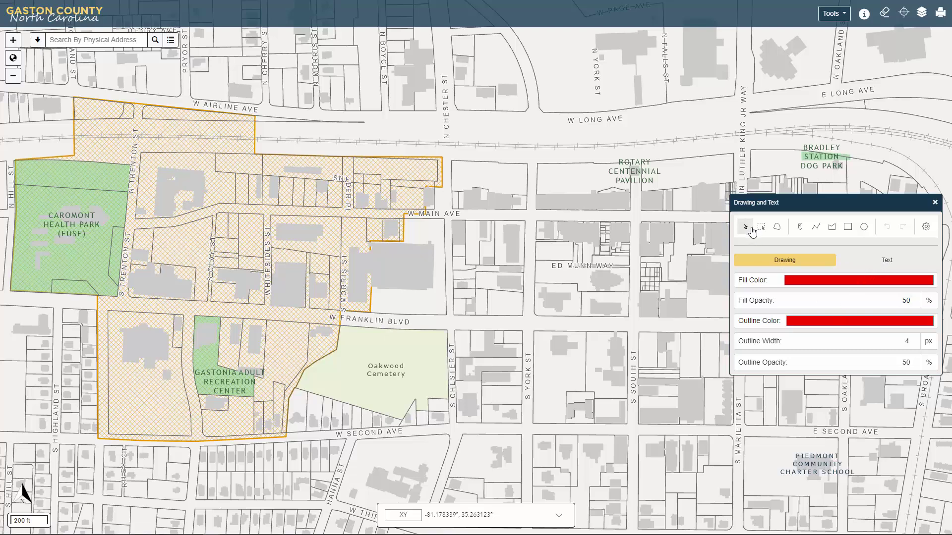
click(826, 229)
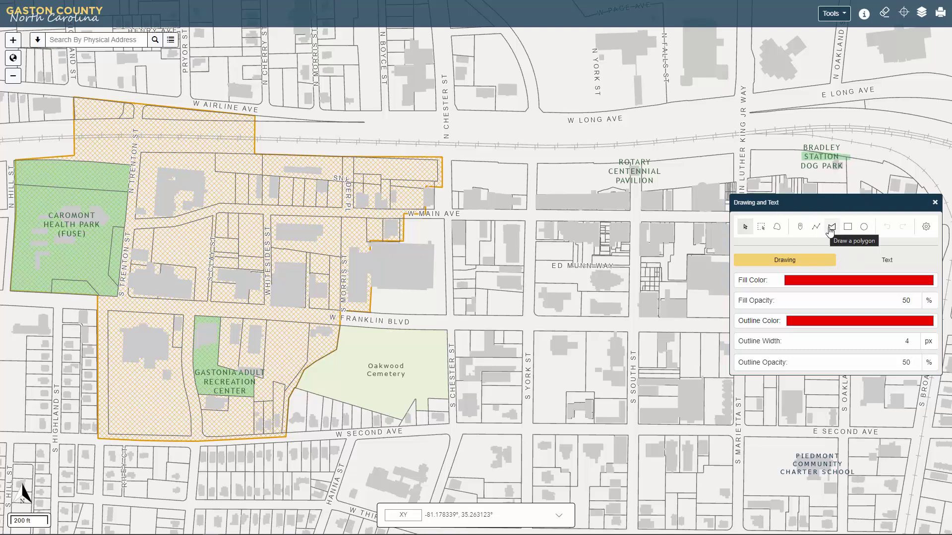
click(898, 230)
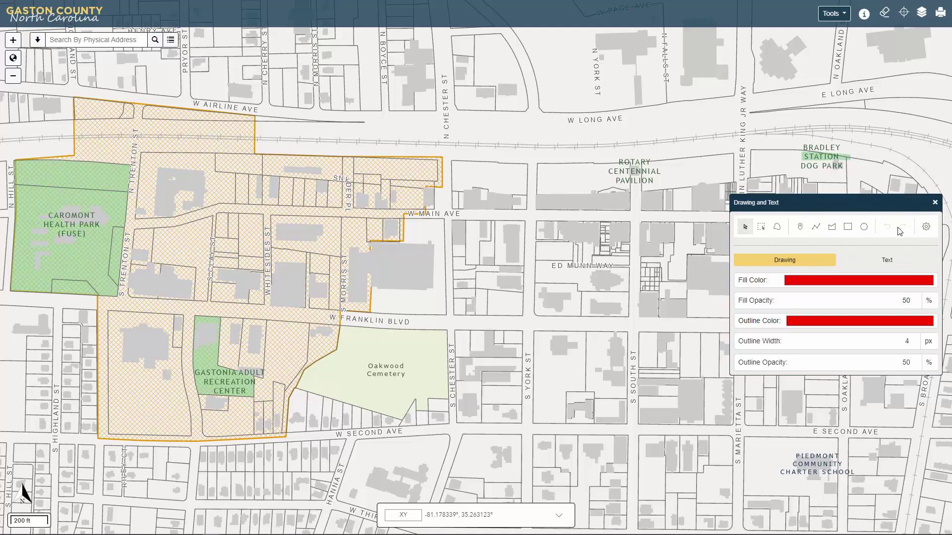
click(926, 227)
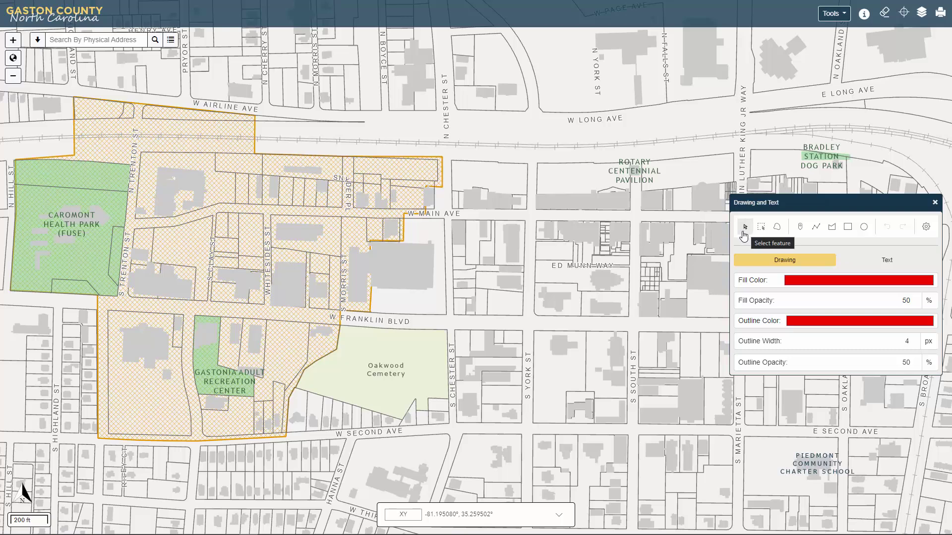
- Try the rectangle and lasso selection tools across the downtown blocks
click(761, 227)
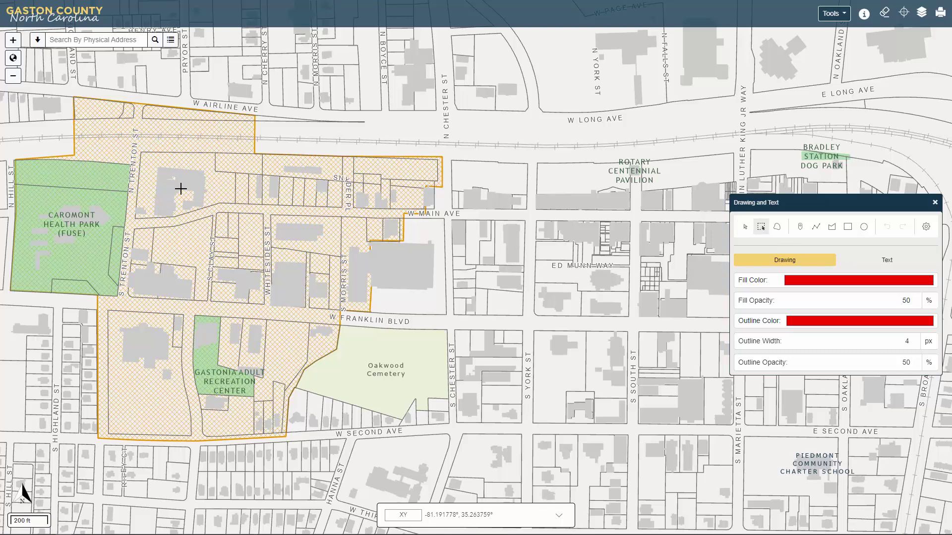
drag(146, 134, 697, 412)
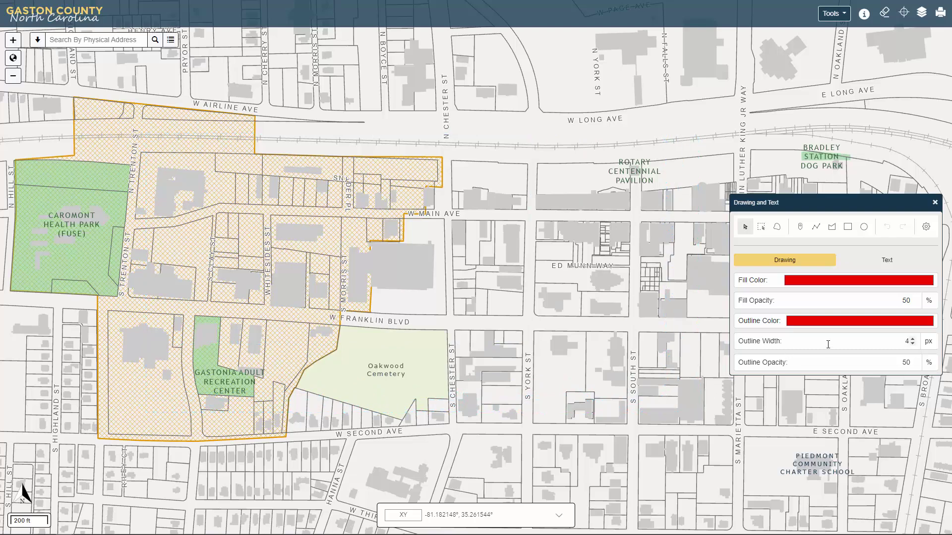
click(777, 226)
mouse_move(555, 226)
mouse_down()
mouse_move(314, 134)
mouse_move(258, 210)
mouse_move(233, 294)
mouse_move(268, 362)
mouse_move(359, 394)
mouse_move(439, 378)
mouse_up()
drag(570, 349, 634, 294)
mouse_move(678, 272)
mouse_down()
mouse_move(701, 222)
mouse_move(699, 153)
mouse_up()
- Draw a red four-corner polygon over the blocks north of W Main Ave, from N Chester St to S South St
click(831, 227)
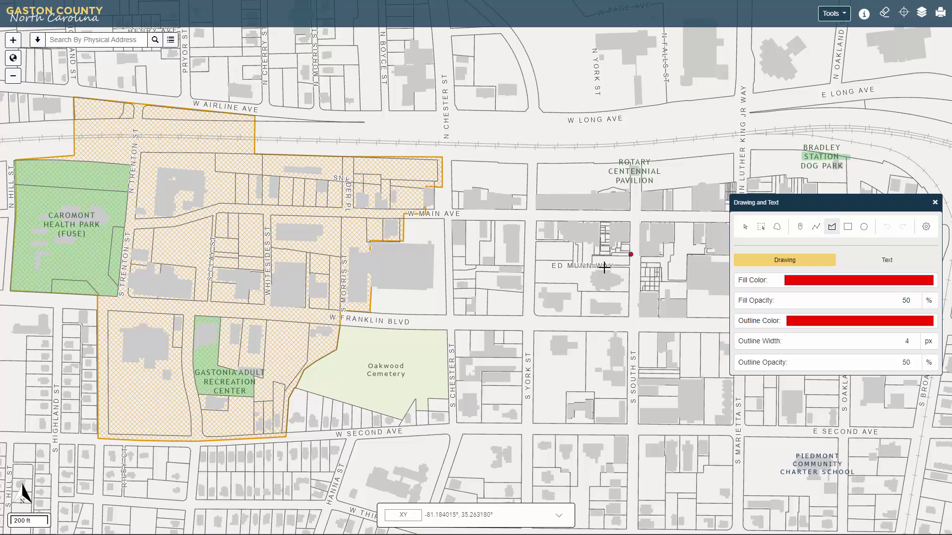
click(534, 202)
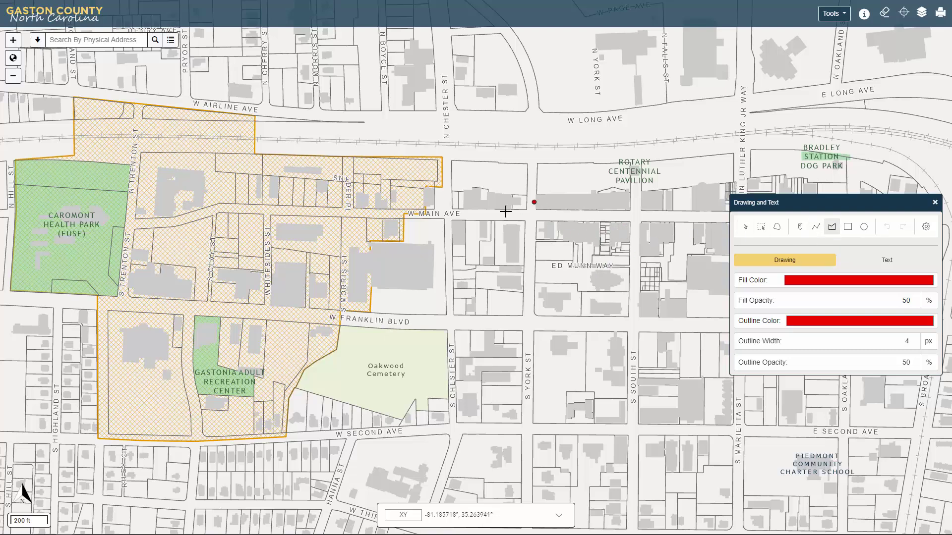
click(453, 162)
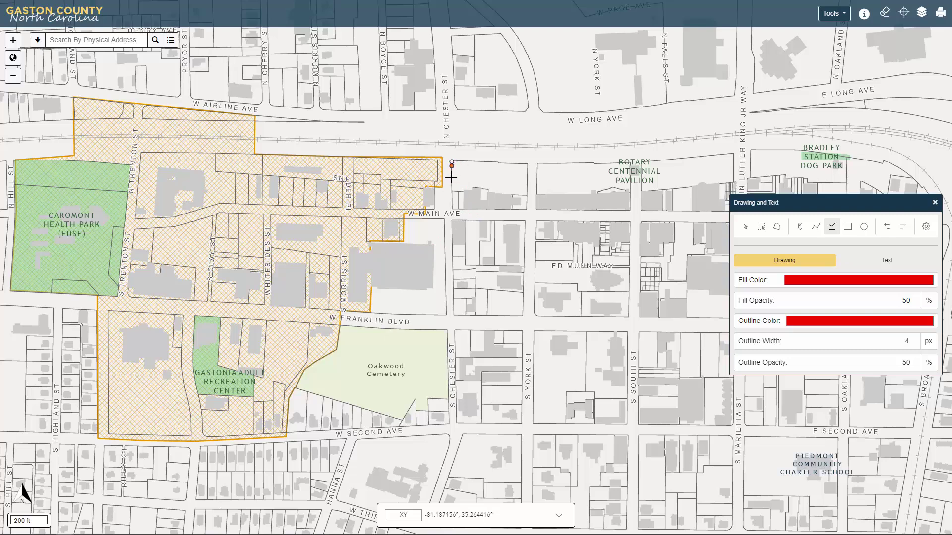
click(451, 213)
click(634, 212)
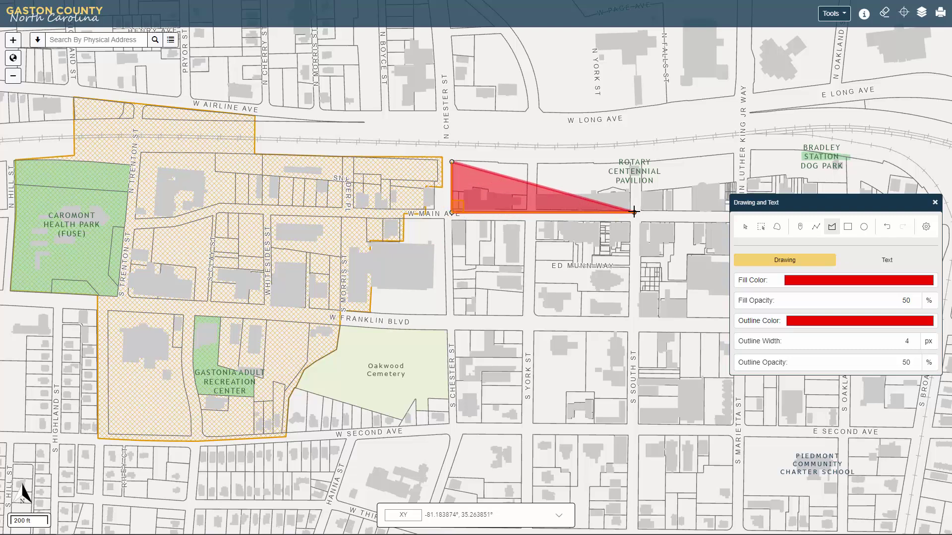
double_click(635, 161)
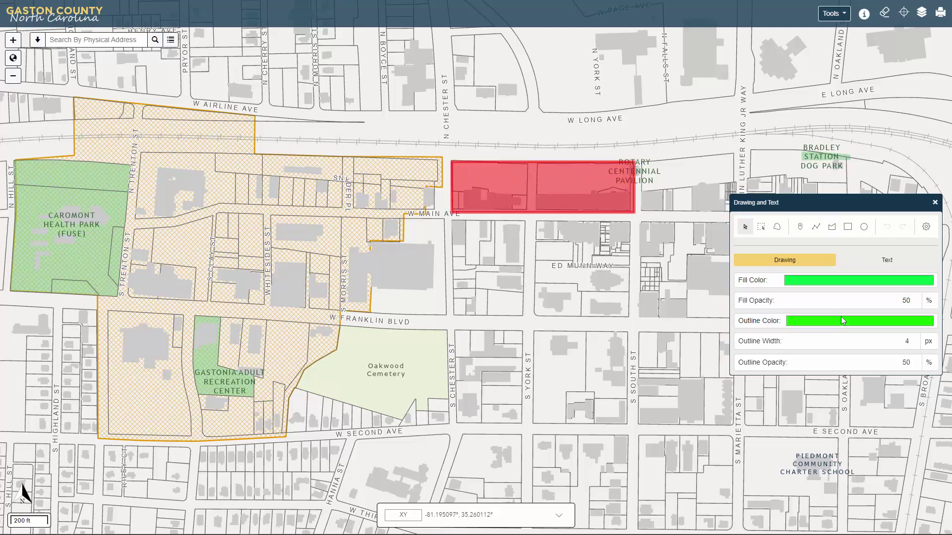
- Draw a green rectangle over the blocks between W Main Ave and W Franklin Blvd, and a blue one over the S York–S South block below
click(850, 227)
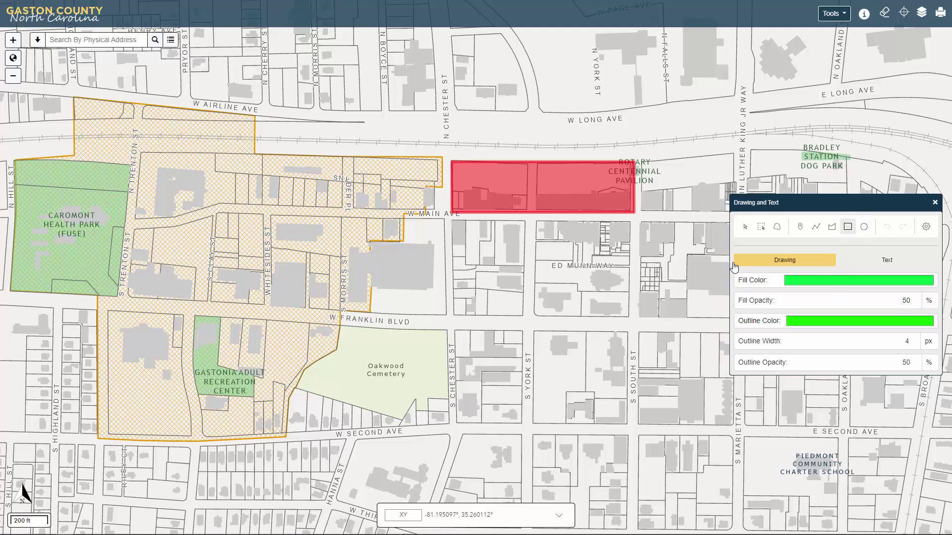
mouse_move(458, 227)
mouse_down()
mouse_move(569, 304)
mouse_move(633, 321)
mouse_up()
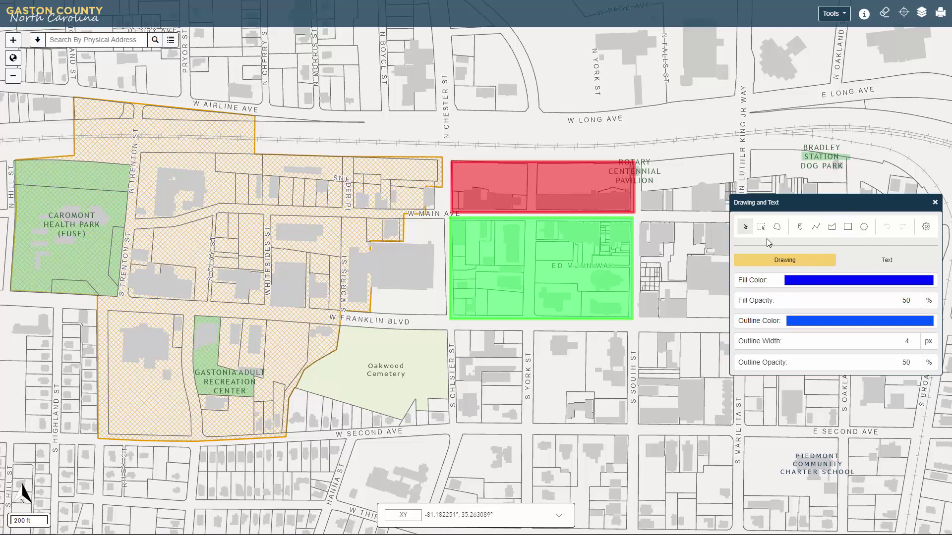
click(848, 226)
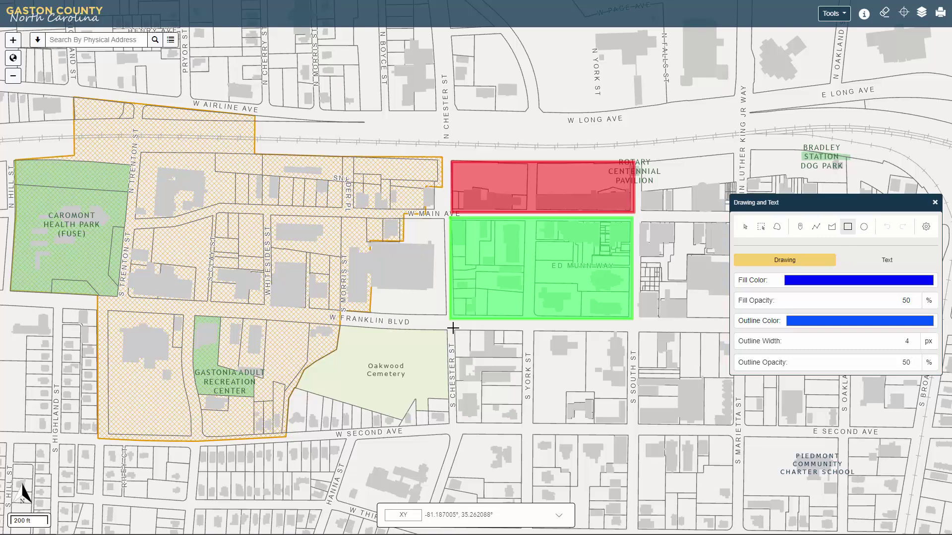
drag(533, 334, 628, 402)
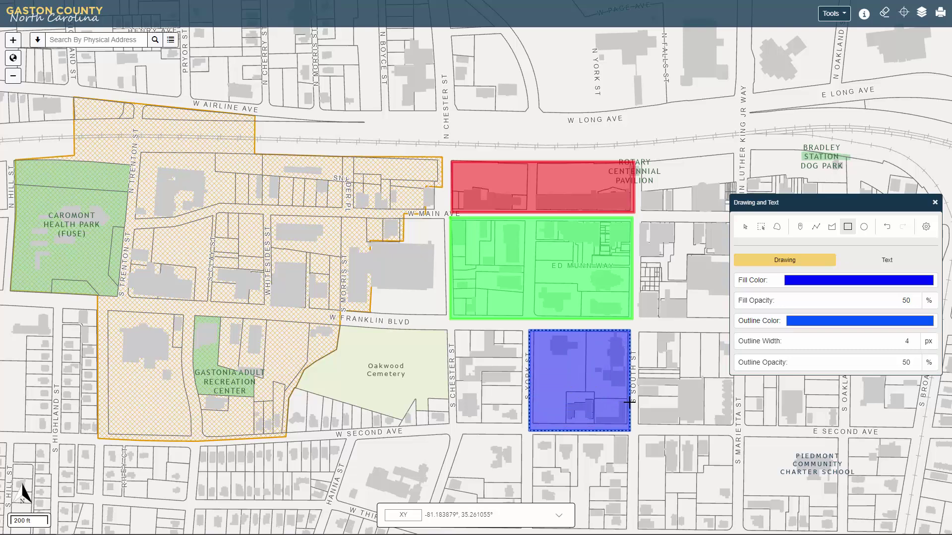
- Draw a large purple ellipse centred between S Clay St and Whitesides St, covering most of the hatched district
click(865, 231)
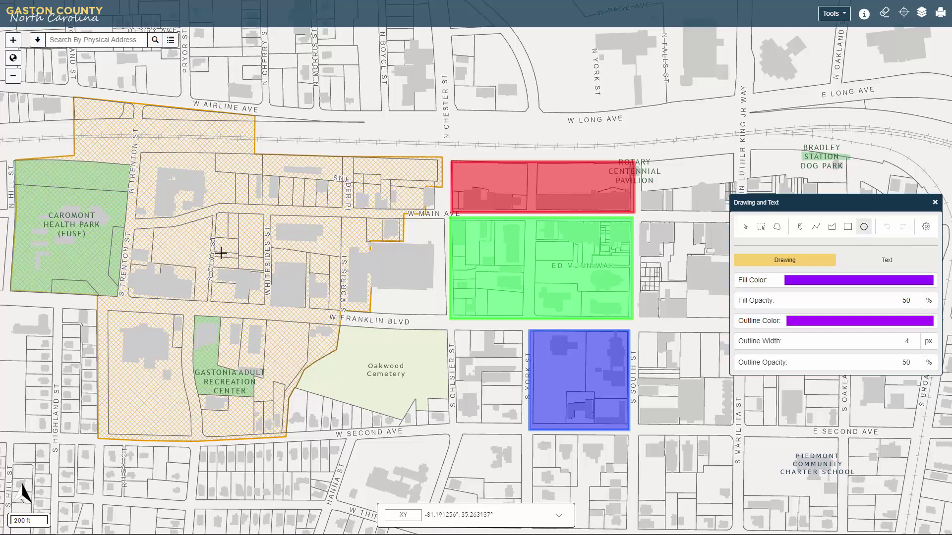
drag(227, 257, 353, 434)
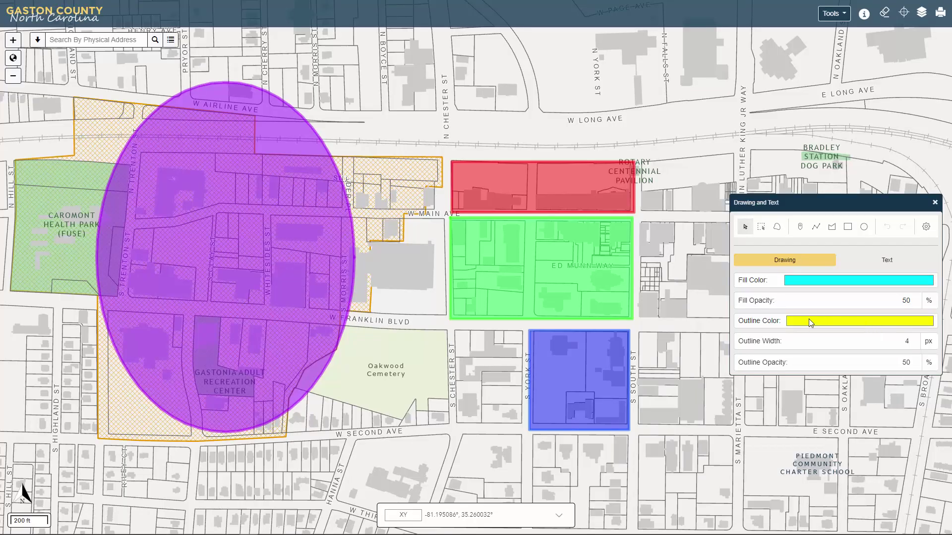
- Examine the drawing's fill color, fill opacity, outline color, outline width and outline opacity settings
click(812, 282)
click(856, 248)
click(803, 300)
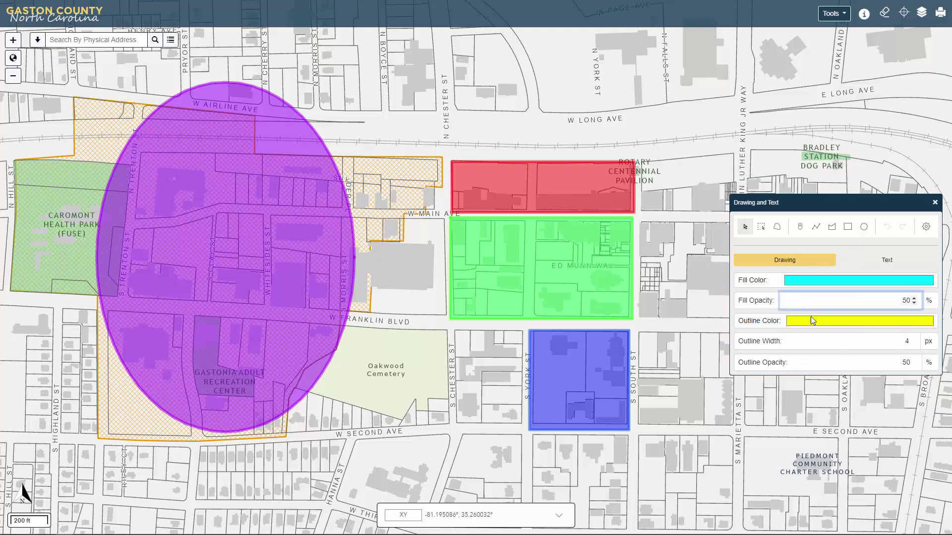
click(808, 325)
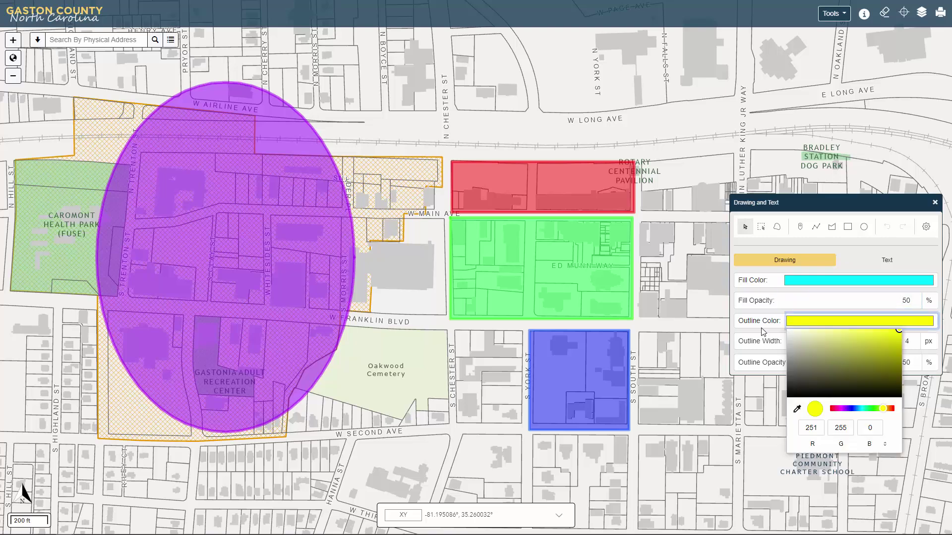
click(764, 332)
click(814, 343)
click(793, 367)
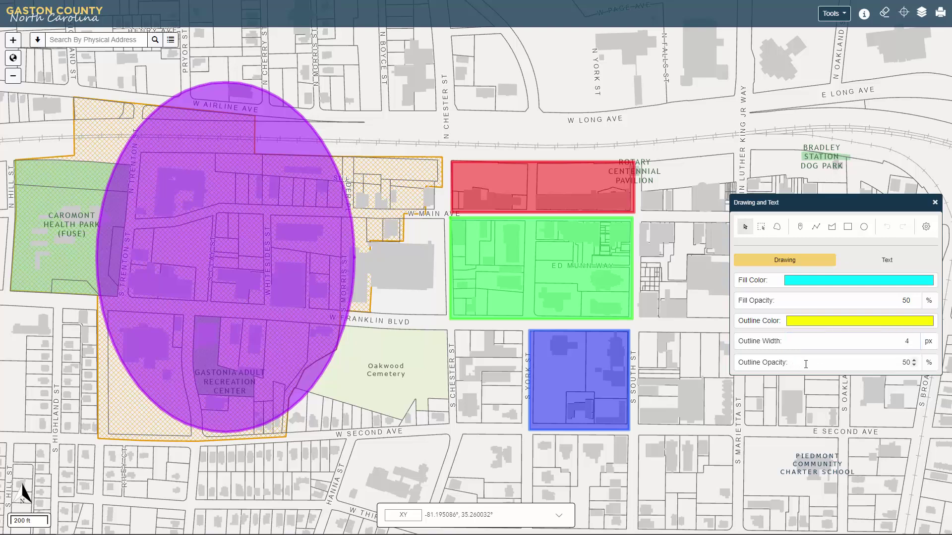
- Outline a polygon around Oakwood Cemetery from S York St between W Franklin Blvd and W Second Ave, with fill RGB 0, 123, 255
click(834, 229)
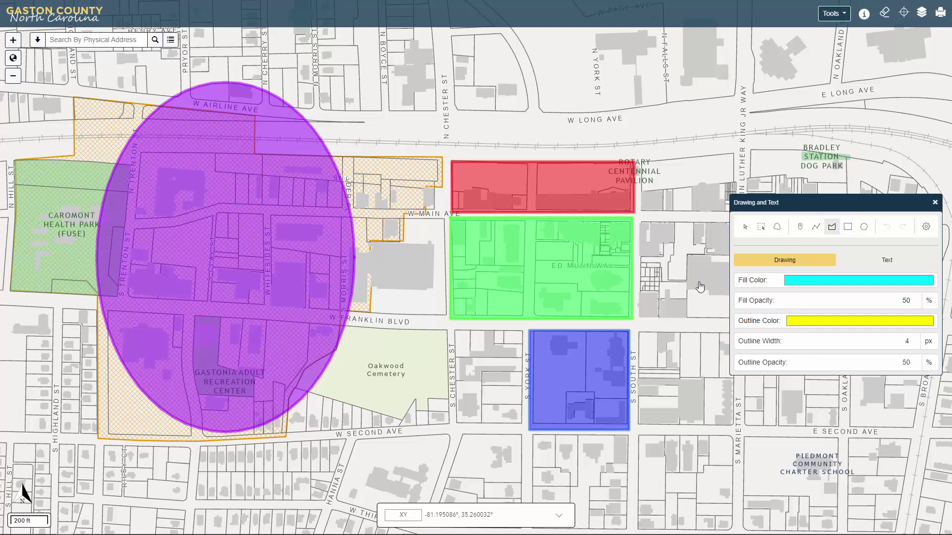
click(525, 329)
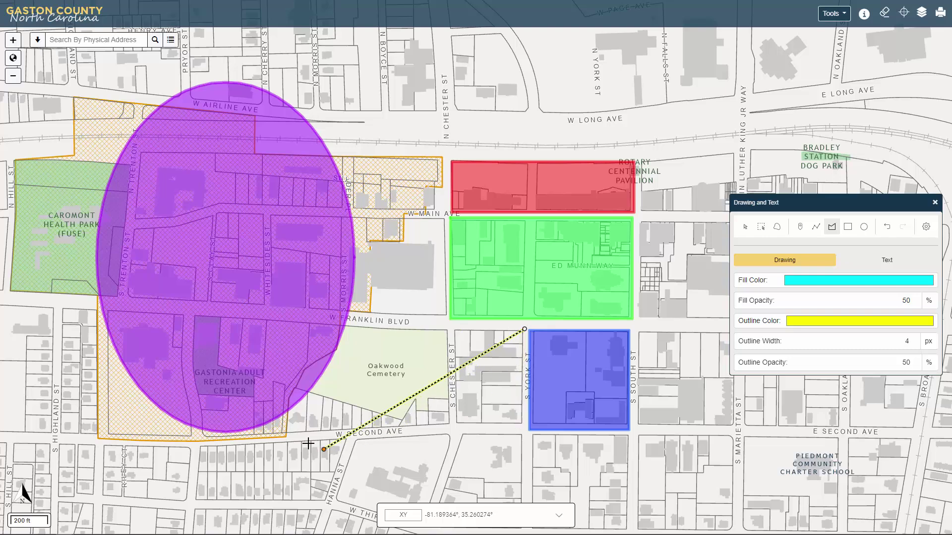
click(523, 425)
click(286, 435)
click(805, 285)
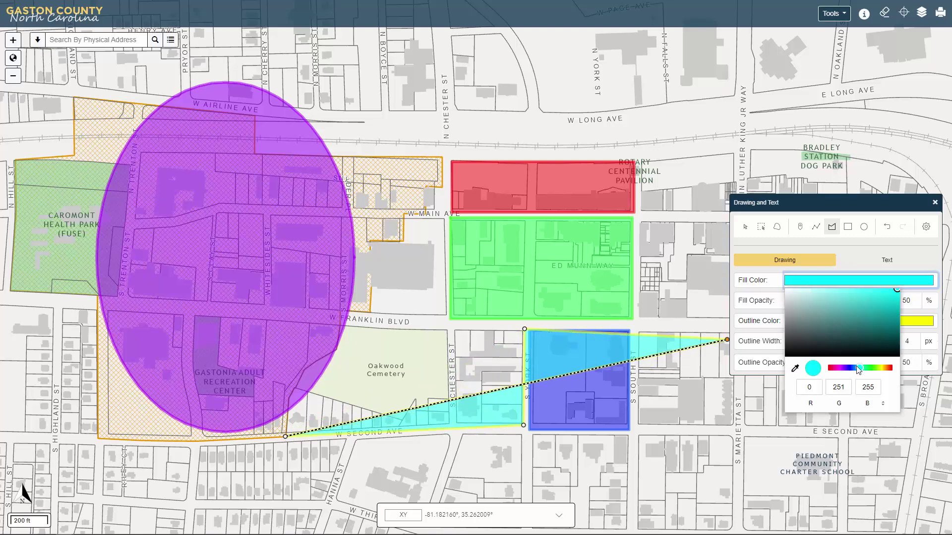
drag(859, 373, 854, 373)
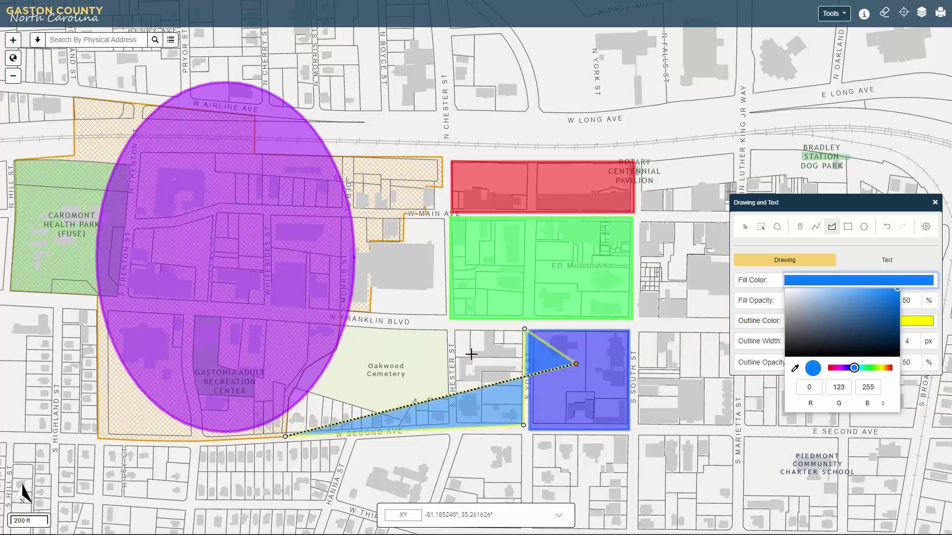
click(348, 328)
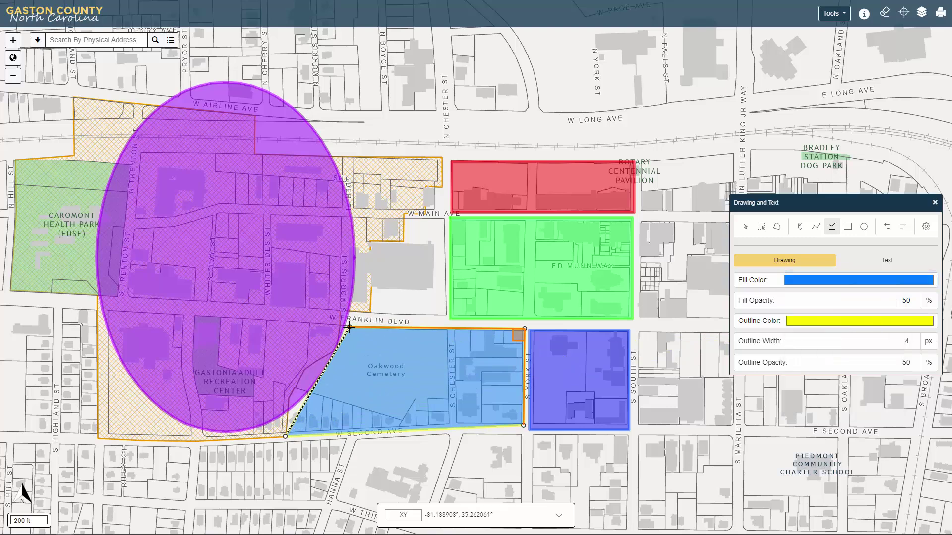
click(349, 328)
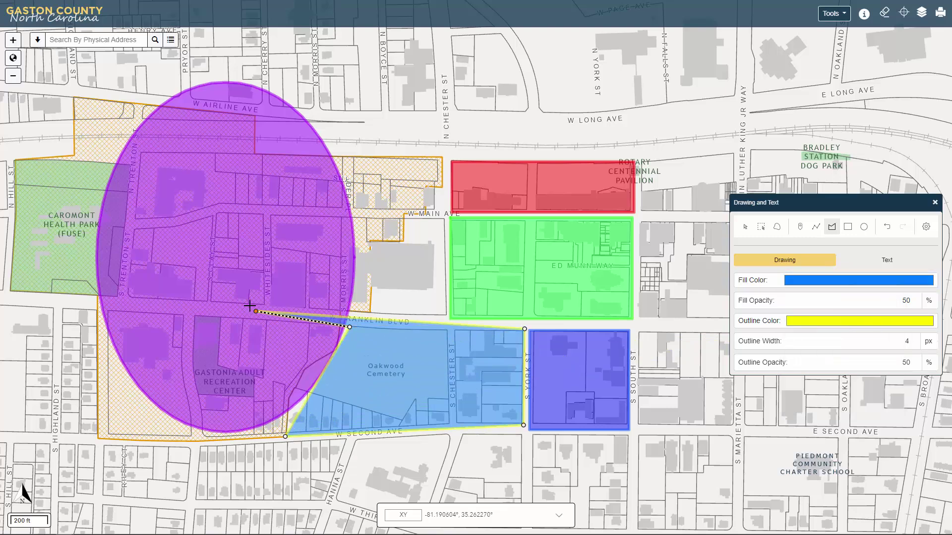
- Add a polygon vertex northwest of the ellipse, undo it, and finish the polygon along W Franklin Blvd
click(66, 83)
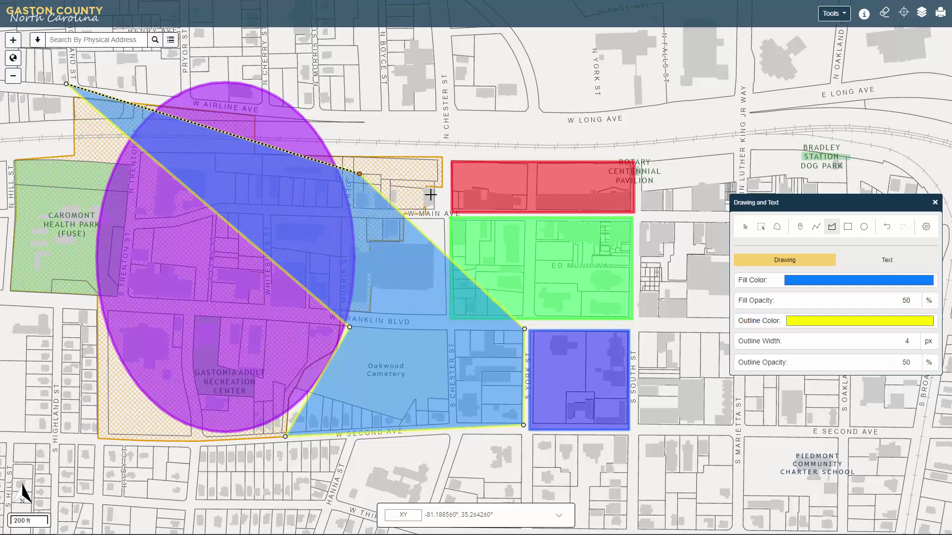
click(887, 228)
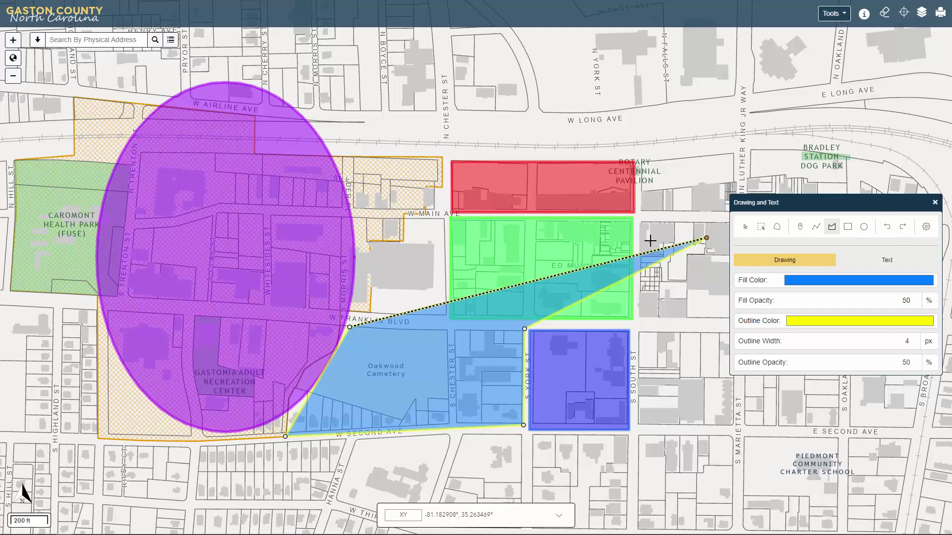
double_click(445, 328)
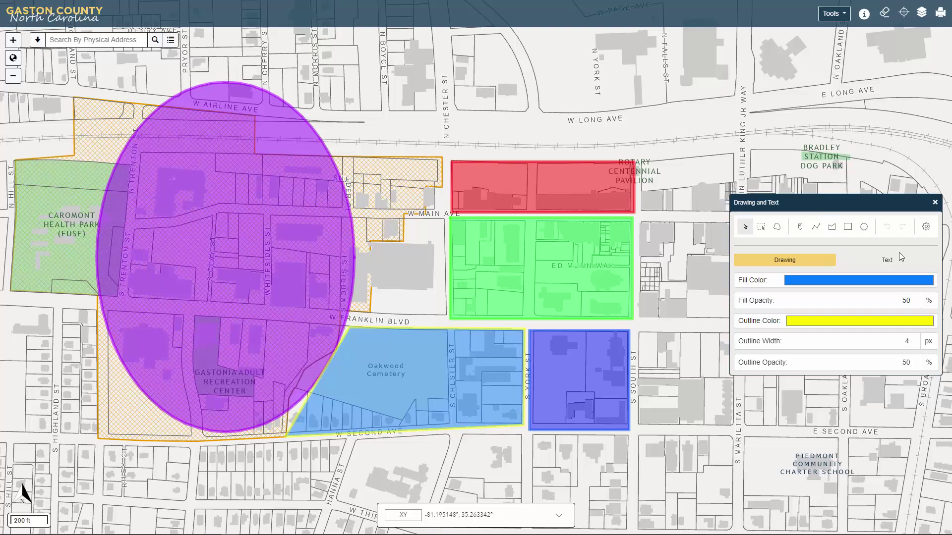
- Turn off geometry guides in the sketch settings and enable Drawing Features as a snapping layer
click(925, 227)
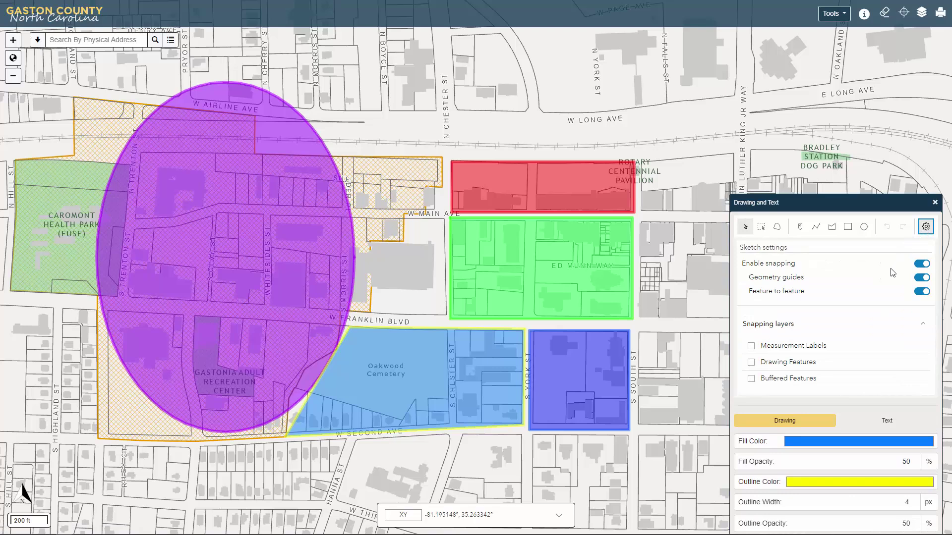
click(920, 278)
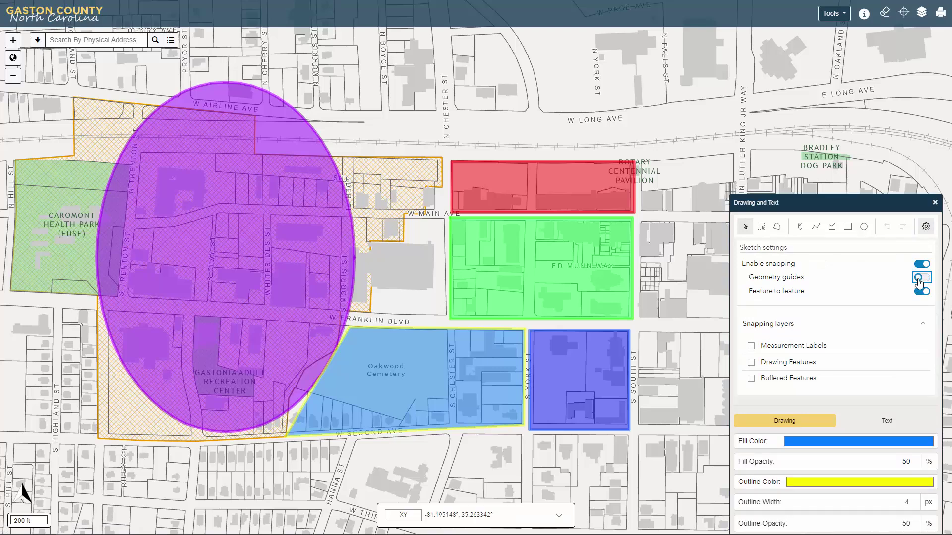
click(751, 364)
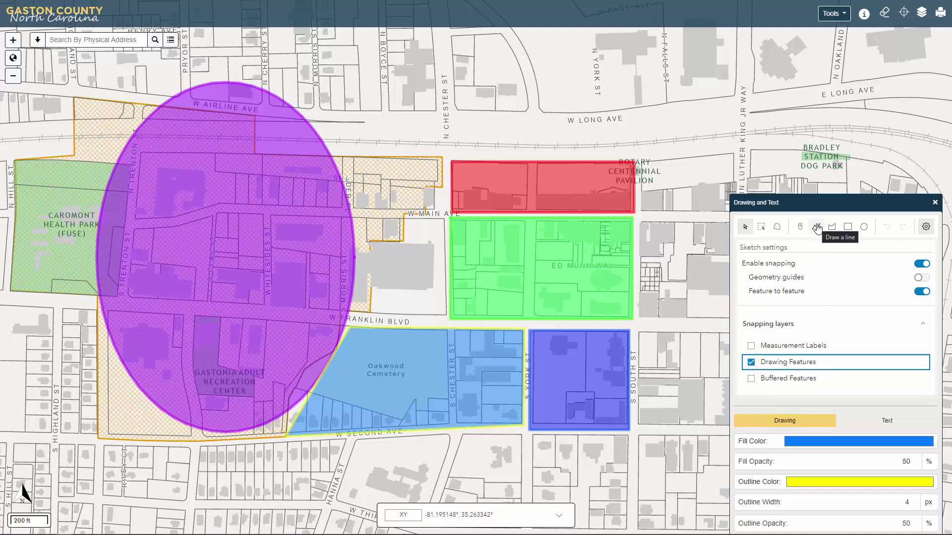
- Draw a line with outline color RGB 0, 76, 255 from the ellipse's center along the red rectangle's west edge and back to the start
click(817, 227)
click(848, 481)
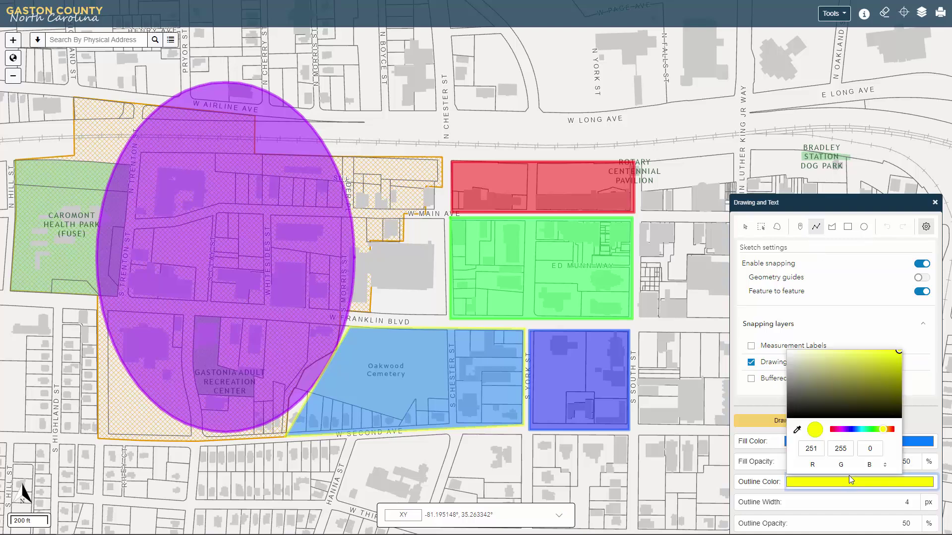
click(860, 430)
click(855, 430)
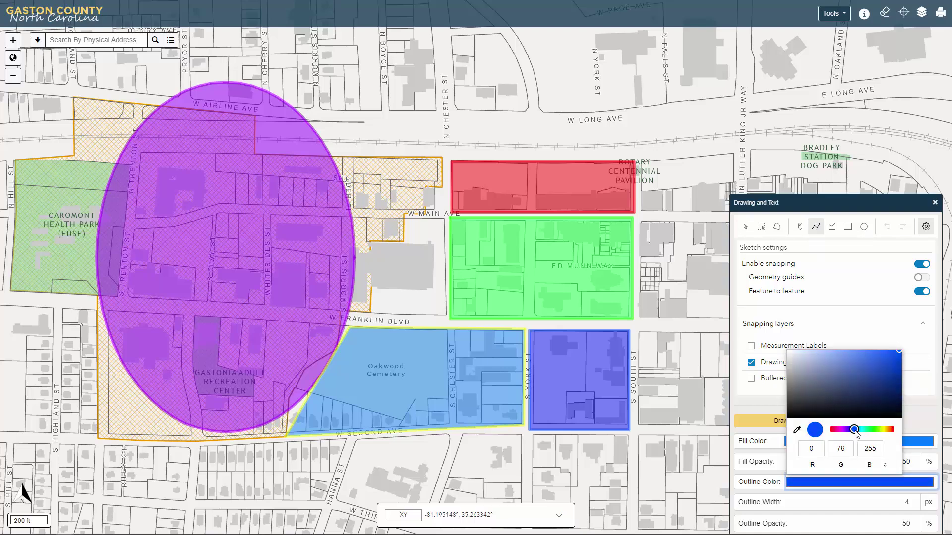
click(224, 261)
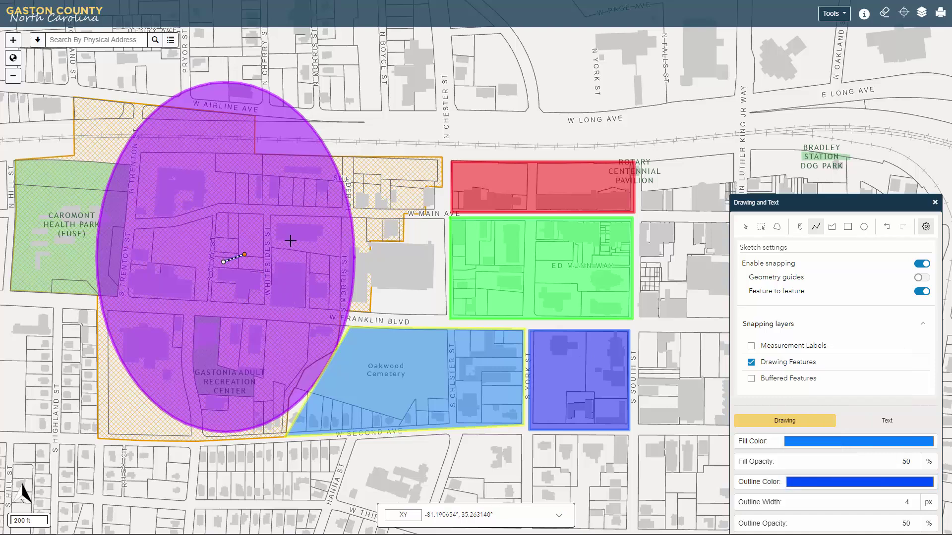
click(451, 162)
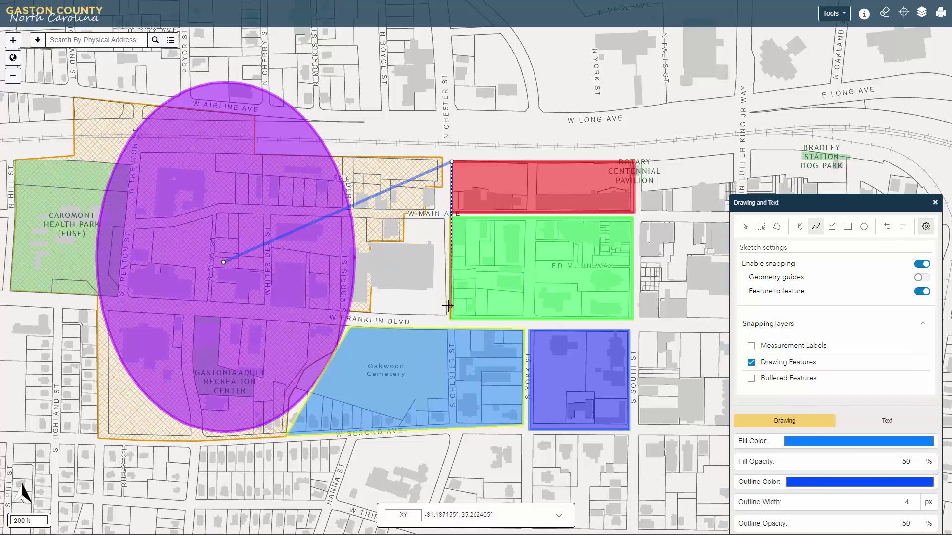
click(450, 213)
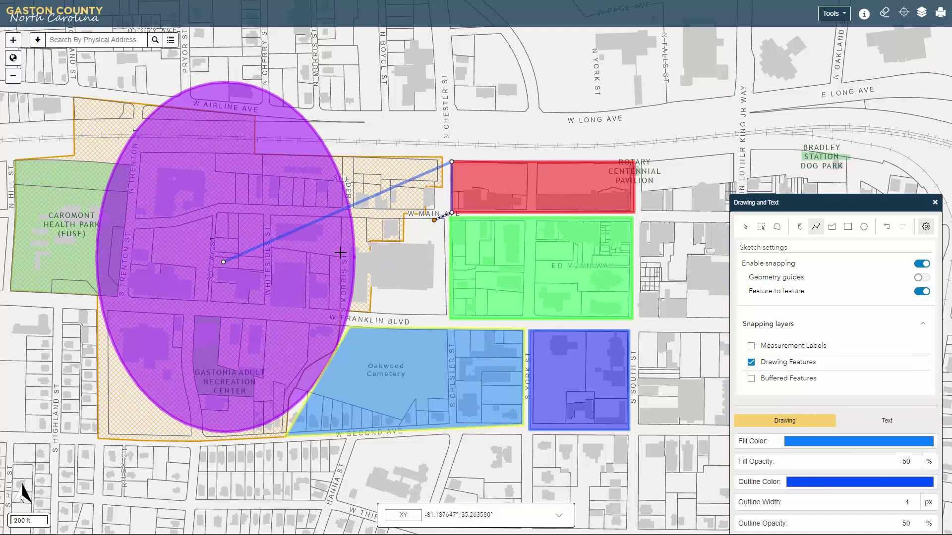
double_click(224, 262)
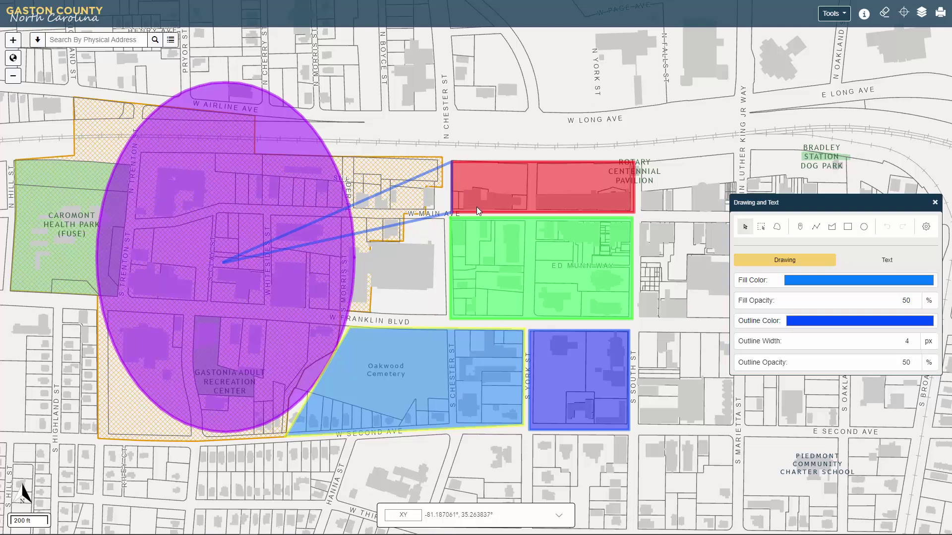
- Narrow the green rectangle to about half its width and move it onto the block between N Chester St and S York St
click(519, 271)
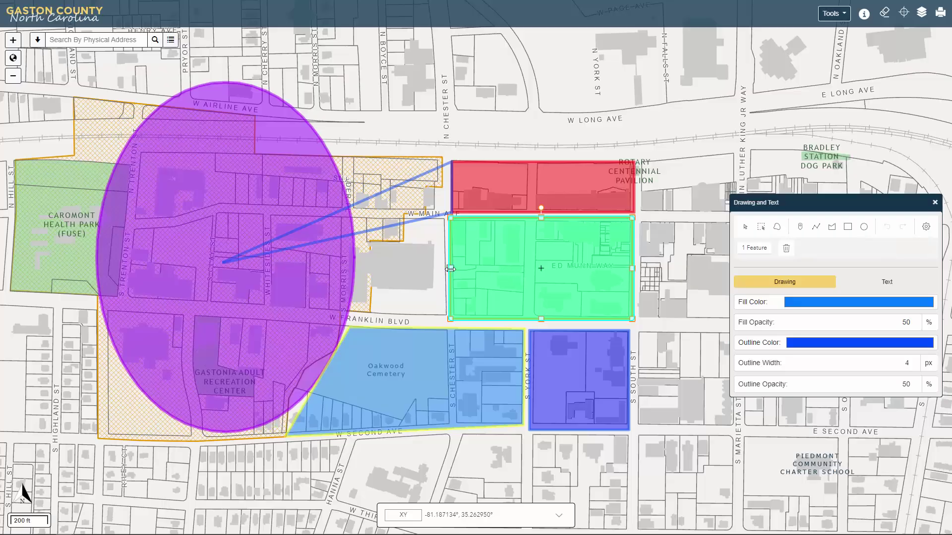
drag(448, 269, 532, 276)
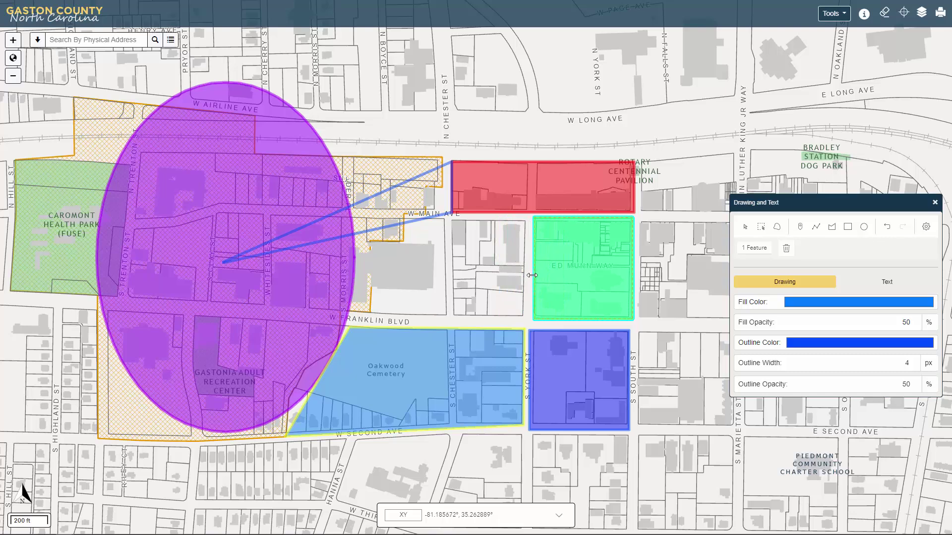
drag(595, 255, 524, 270)
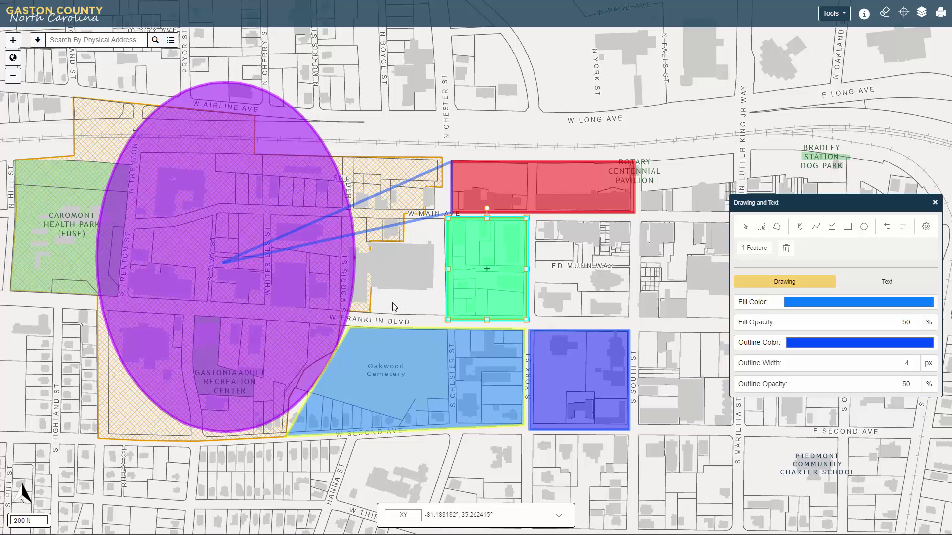
mouse_move(525, 320)
mouse_down()
mouse_move(543, 342)
mouse_move(517, 320)
mouse_up()
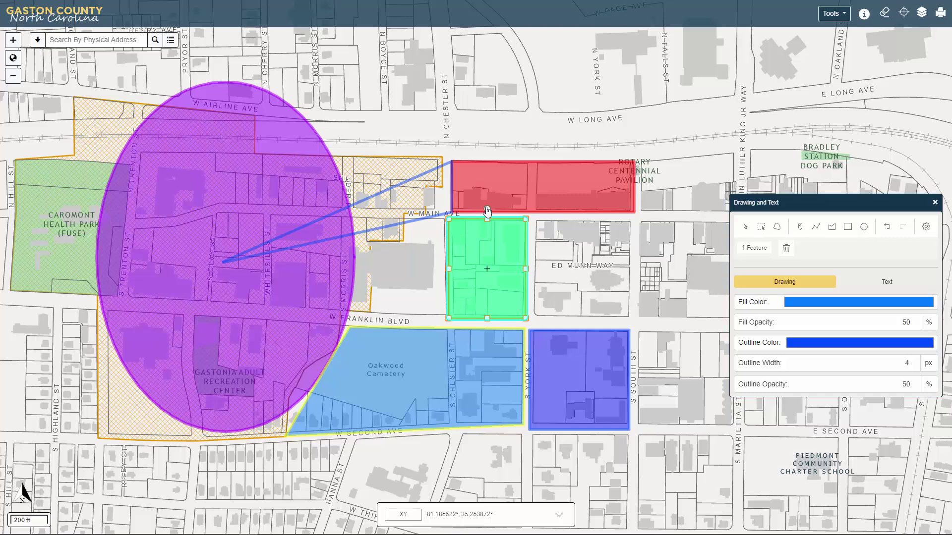
- Rotate the green rectangle a quarter turn counterclockwise, then reposition and resize it to fit the block north of W Franklin Blvd
drag(488, 210, 371, 268)
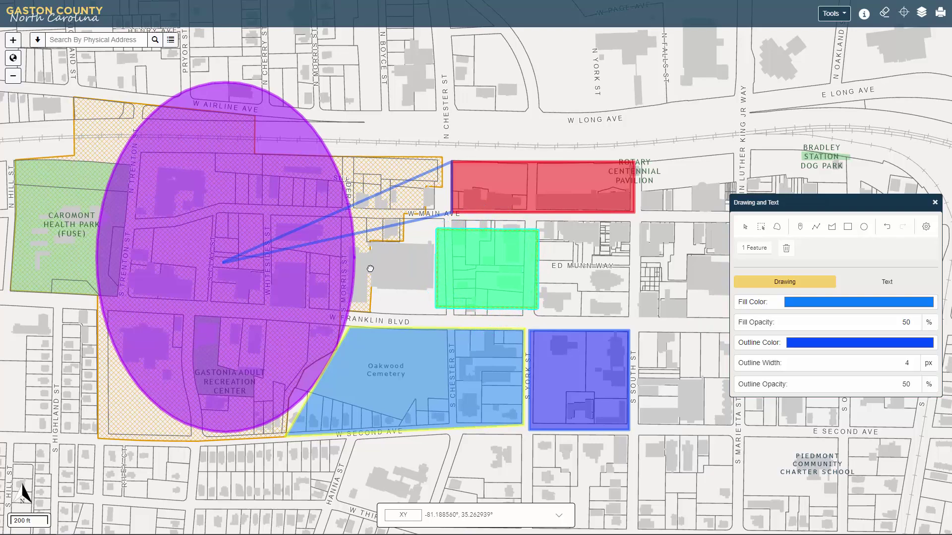
drag(465, 260, 477, 250)
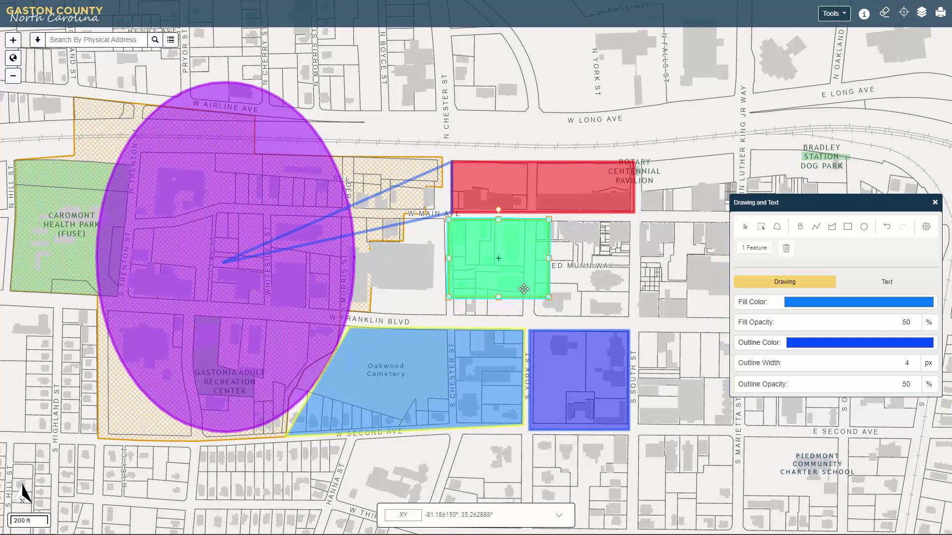
drag(548, 297, 526, 320)
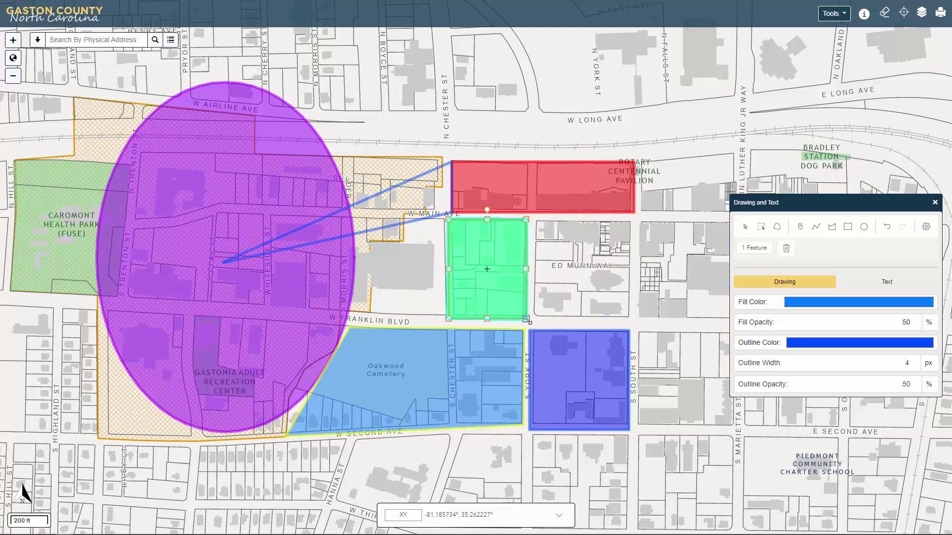
click(745, 227)
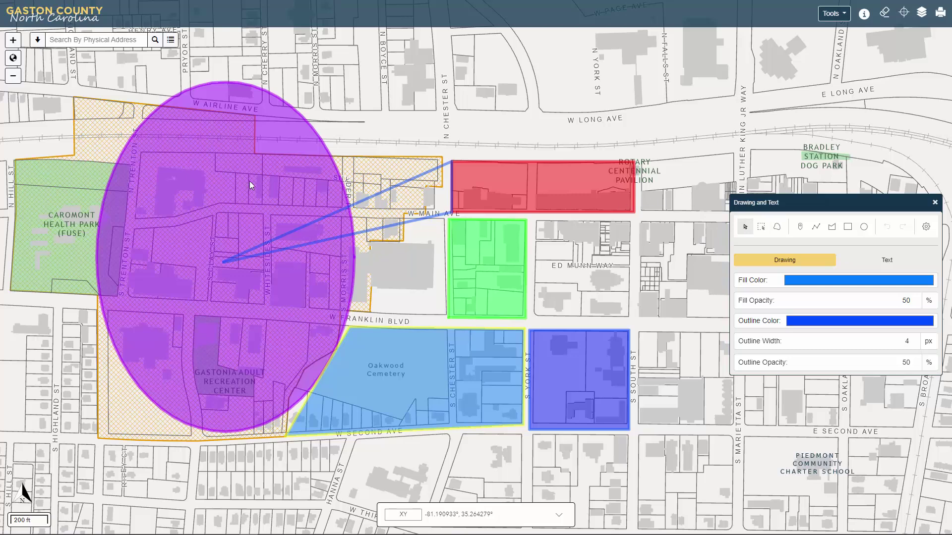
- Reshape the purple ellipse by pulling three vertices on its east side outward into spikes toward N Chester St
click(279, 182)
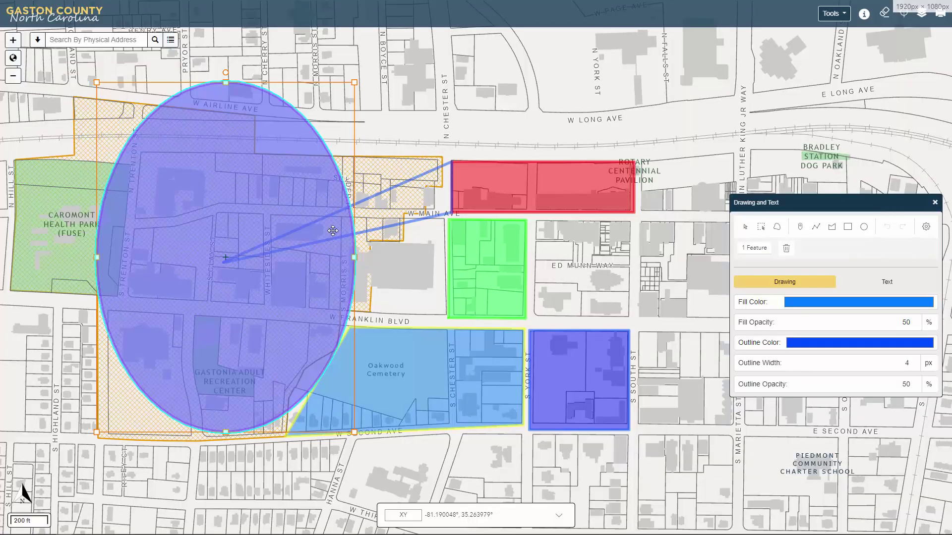
click(355, 258)
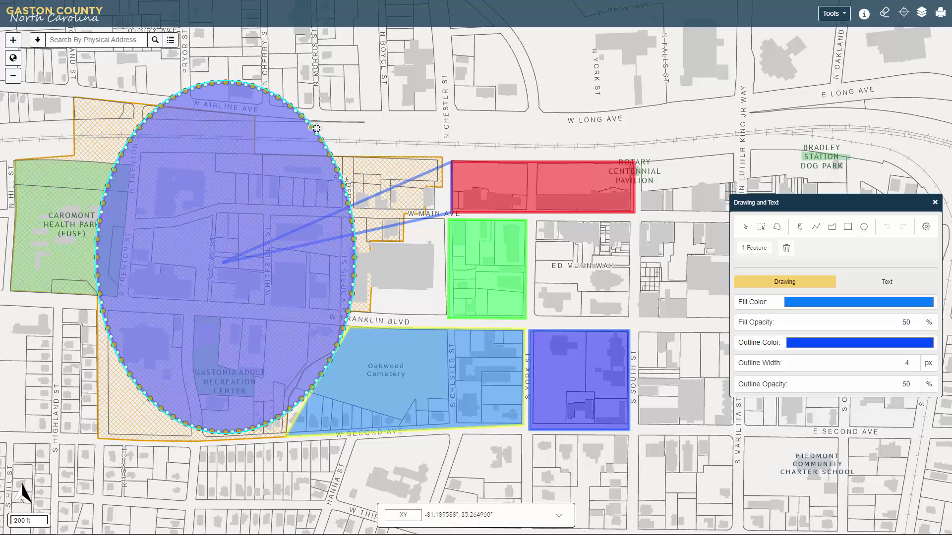
drag(315, 128, 449, 158)
drag(360, 237, 435, 205)
drag(329, 330, 444, 311)
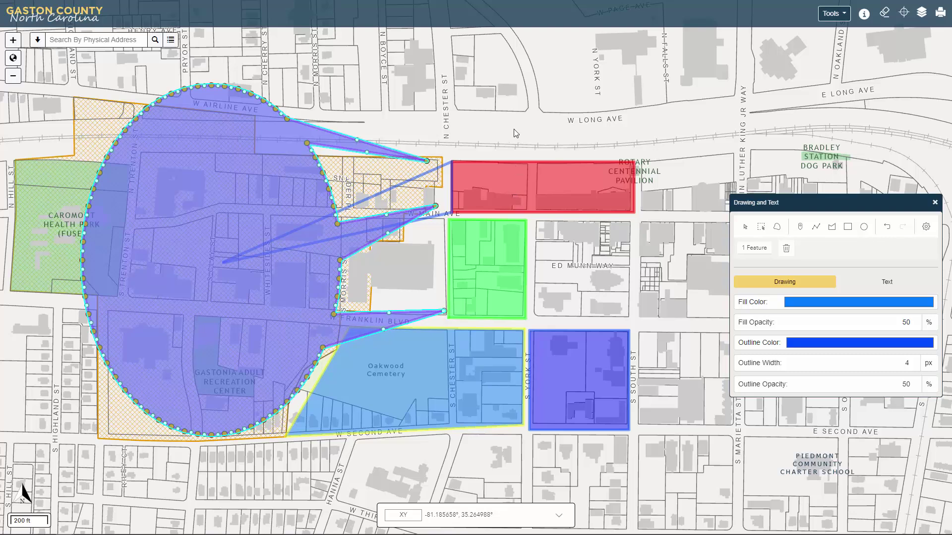
click(405, 120)
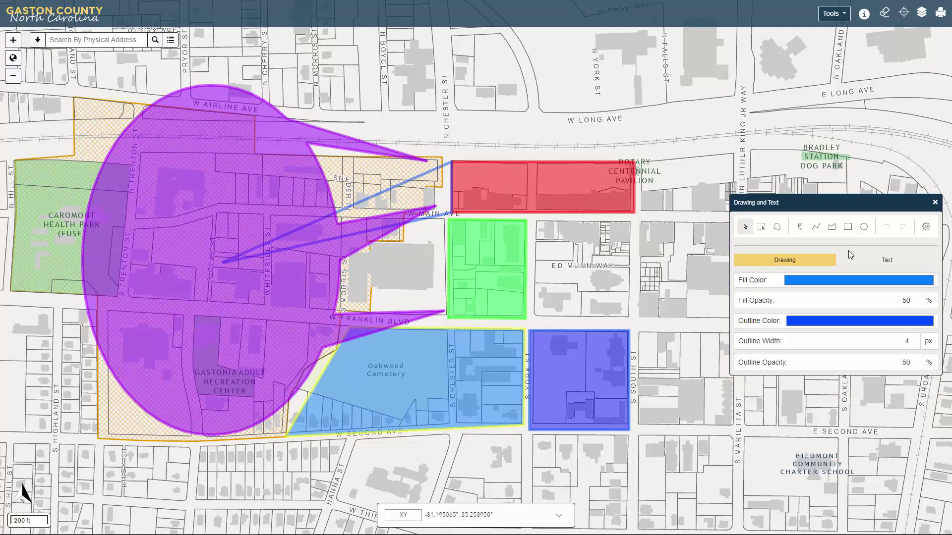
- Set up the map text "No Parking" in bold and underlined at 24 pt
click(881, 263)
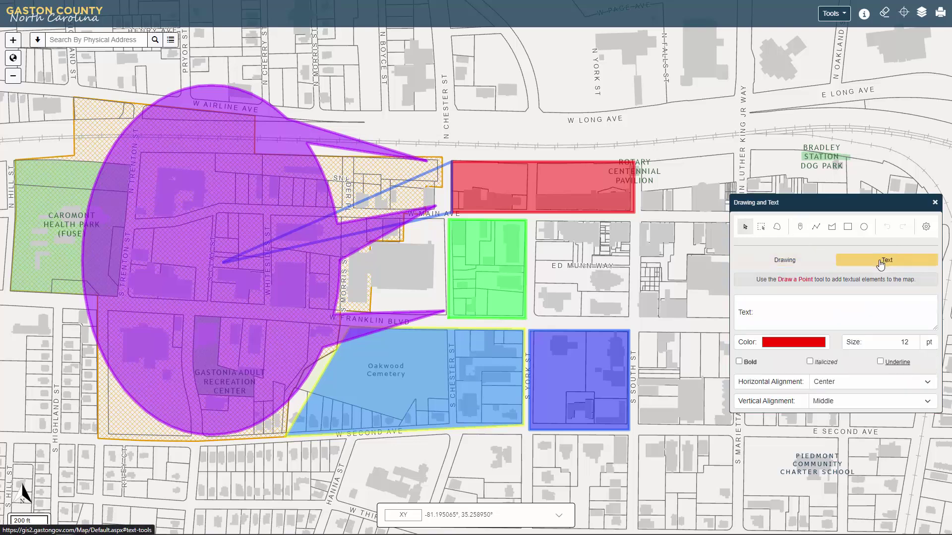
click(838, 313)
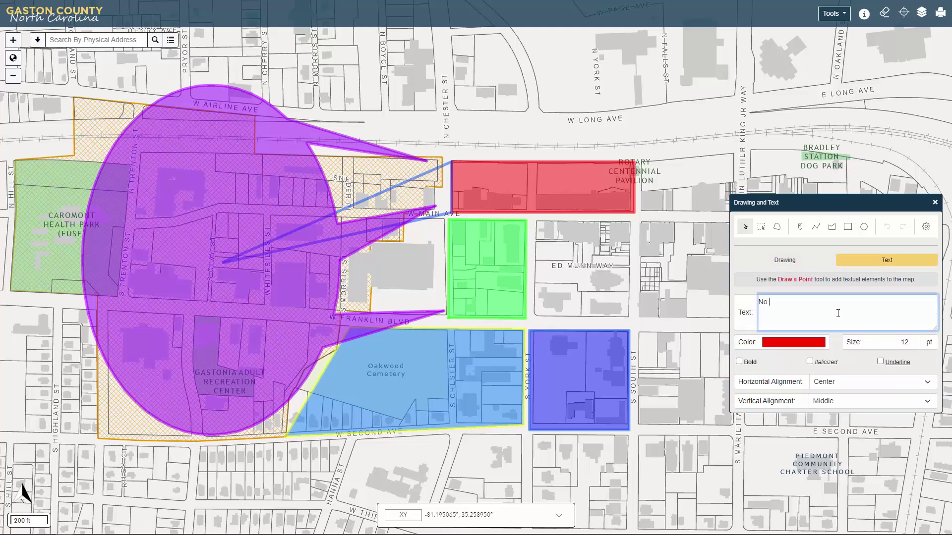
text(No Parking)
click(741, 361)
click(880, 361)
double_click(911, 342)
text(2)
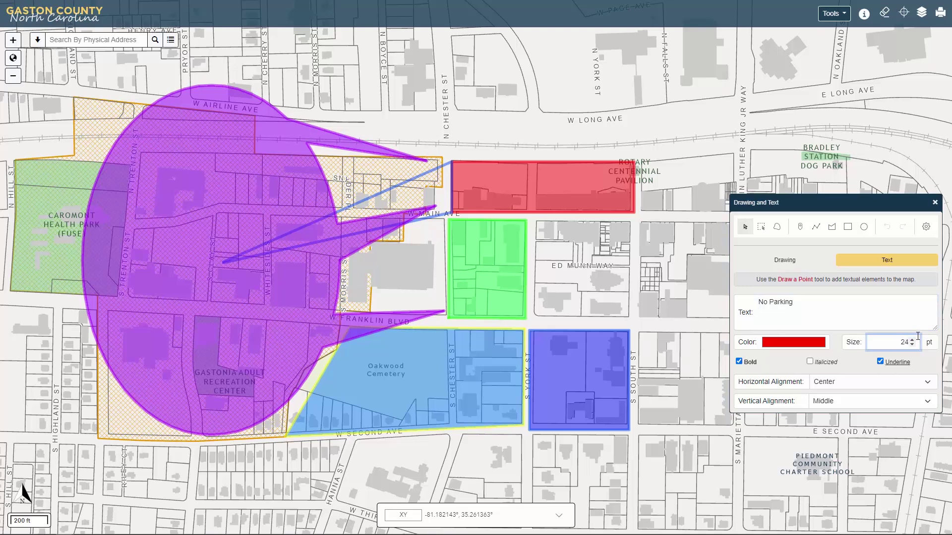
- Place the "No Parking" text at 28 pt just north of the red rectangle and close the drawing tools
click(800, 227)
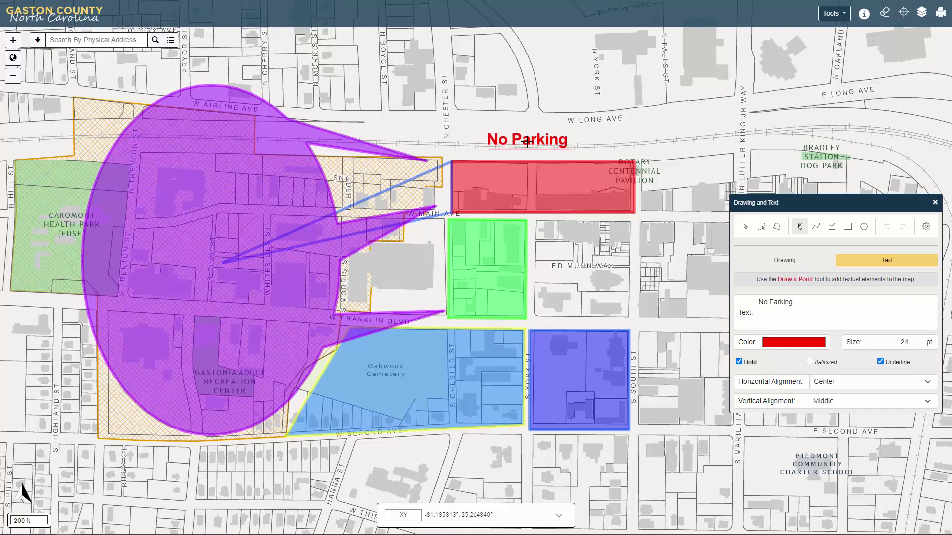
double_click(914, 343)
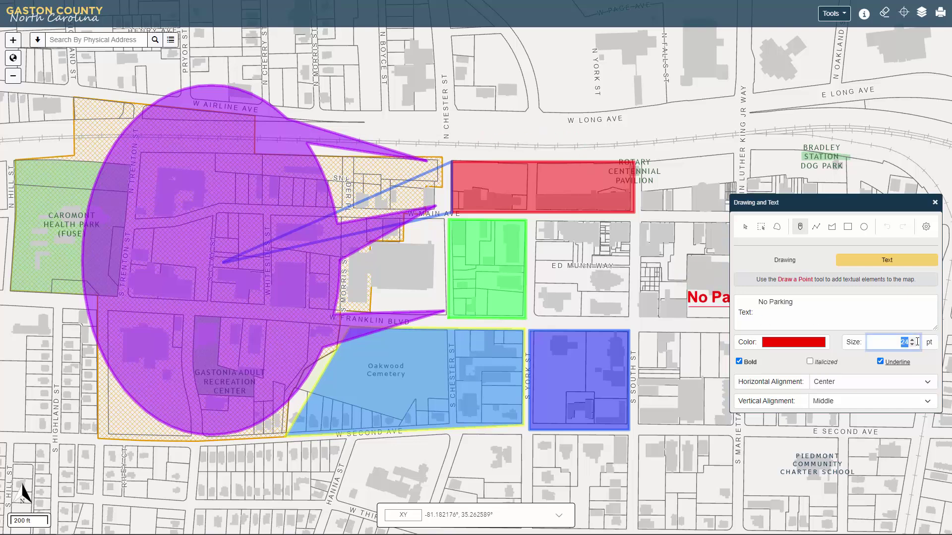
click(543, 151)
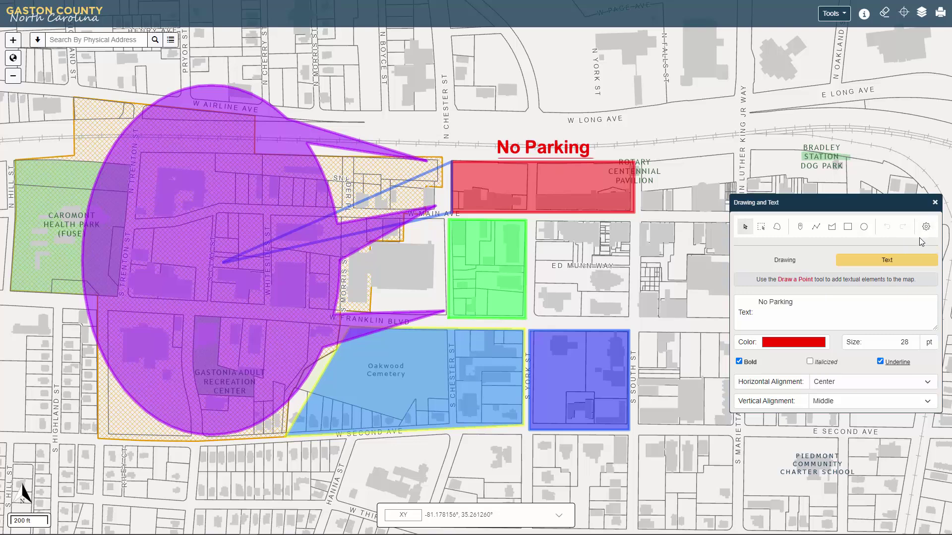
click(935, 203)
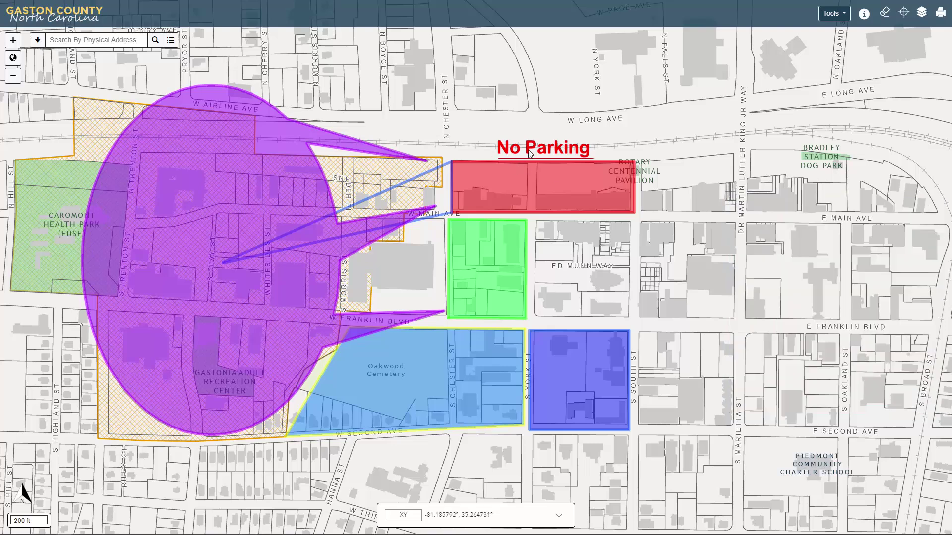
- Move the "No Parking" text slightly north and extend the red rectangle east to Dr Martin Luther King Jr Way and slightly north
click(557, 151)
click(549, 181)
drag(634, 187, 699, 196)
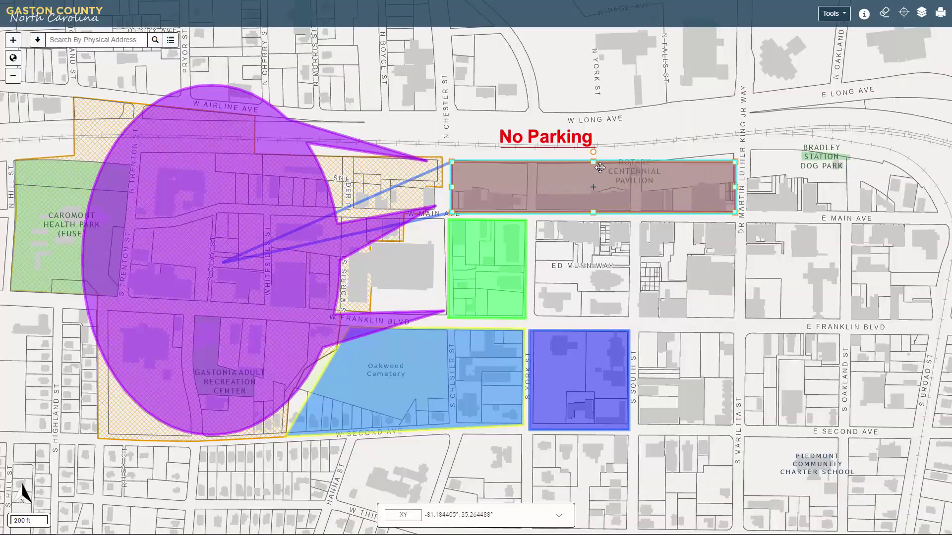
drag(593, 162, 593, 153)
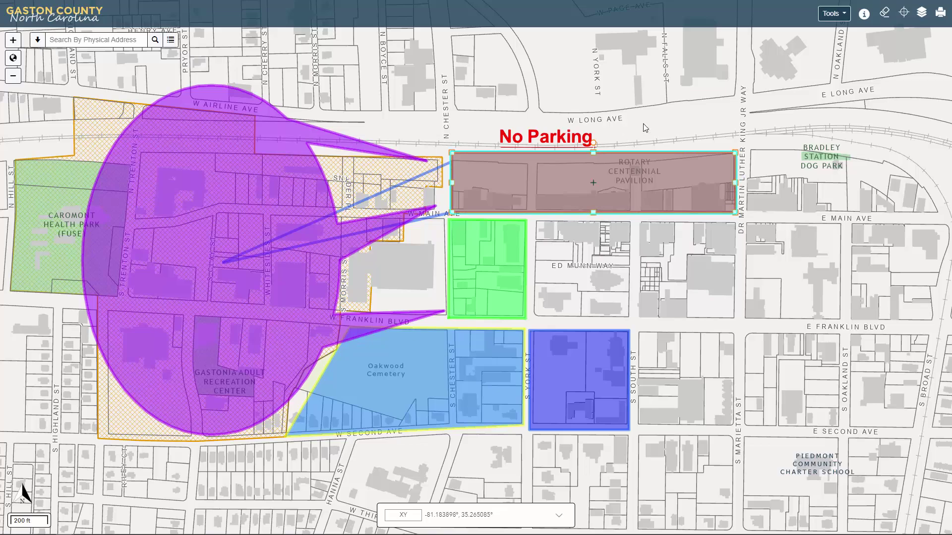